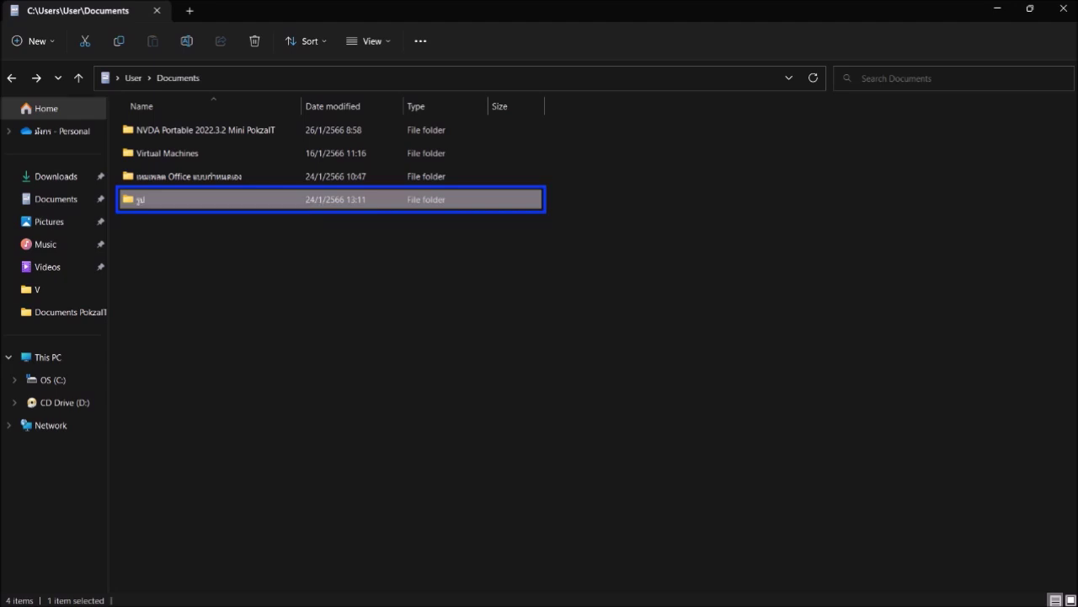
Open the 7-Zip submenu from the รูป folder's shortcut menu.
key("shift+F10")
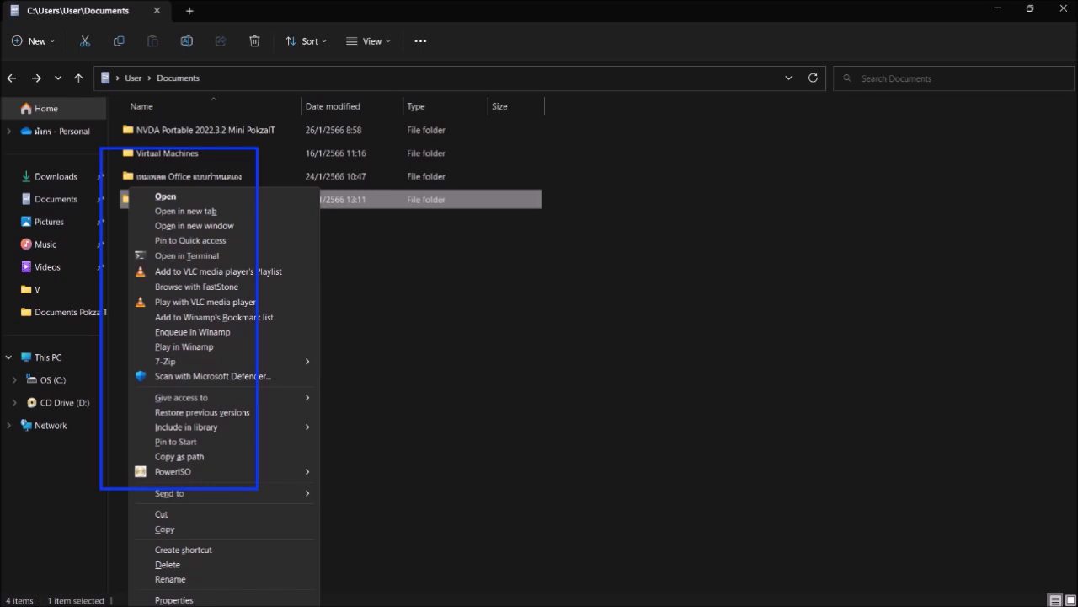
key("Down")
key("Down")
key("Down")
key("Down")
key("Down")
key("Down")
key("Down")
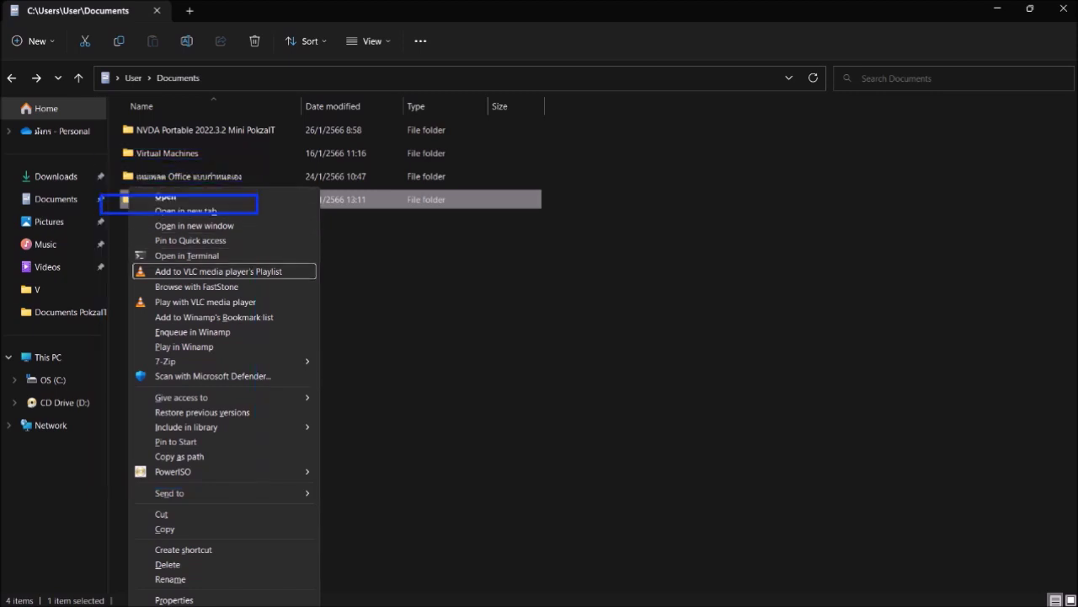
key("Down")
key("Down")
key("Down")
key("Down")
key("Down")
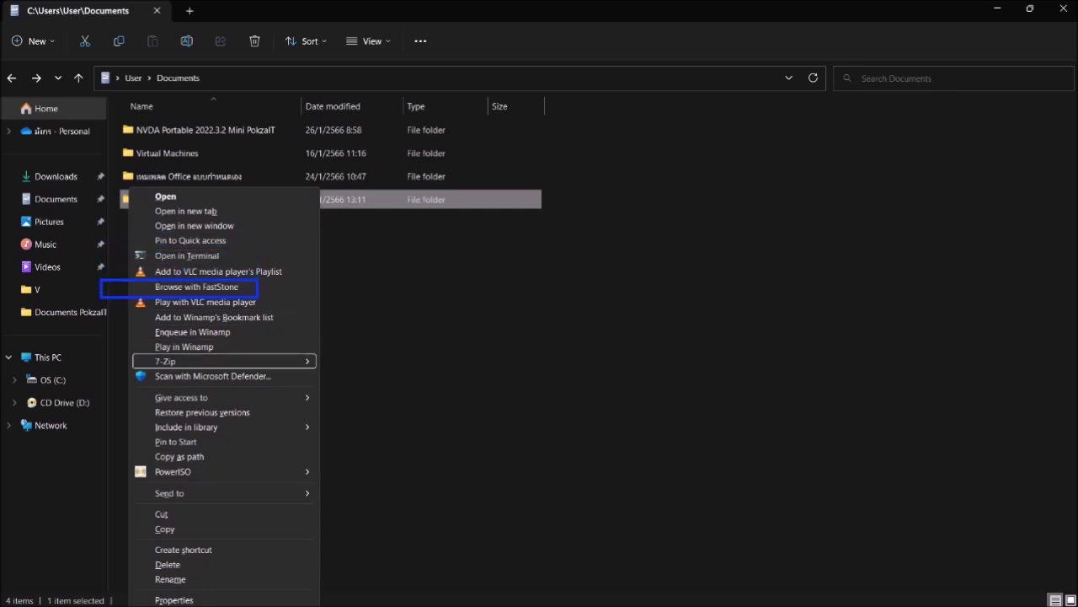
key("Right")
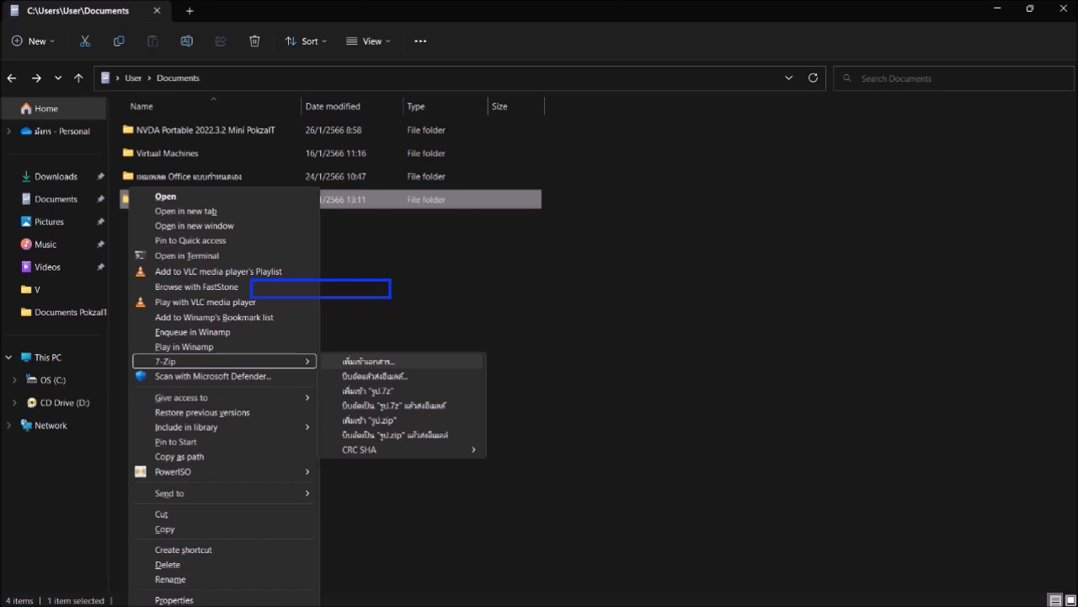
Choose Add to archive for the รูป folder to open the archive settings for รูป.7z.
key("Return")
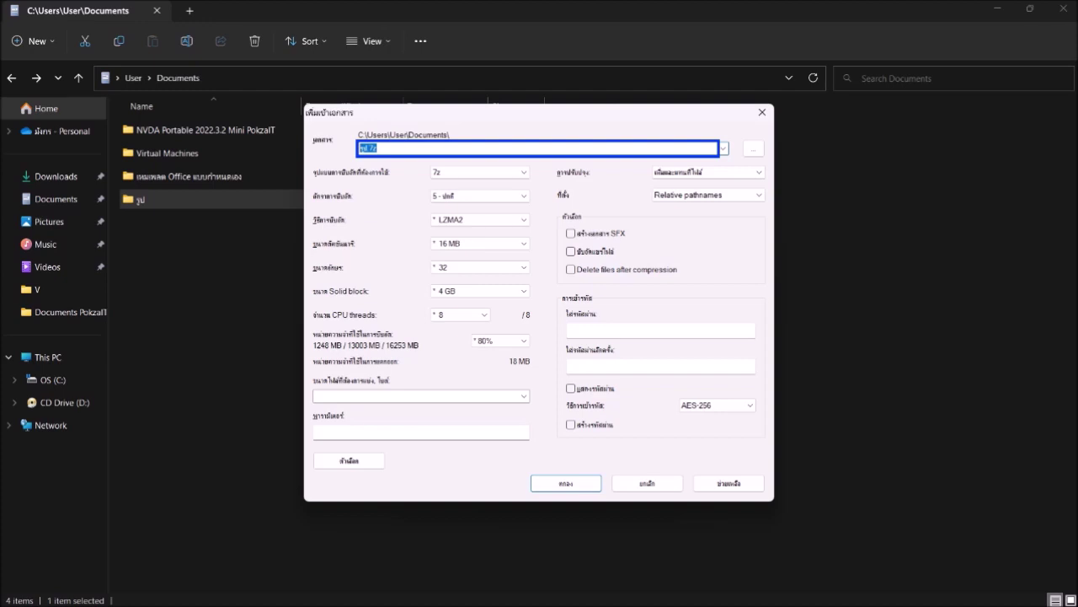
Set the รูป.7z compression level to 9 - Ultra in 7z format.
key("Tab")
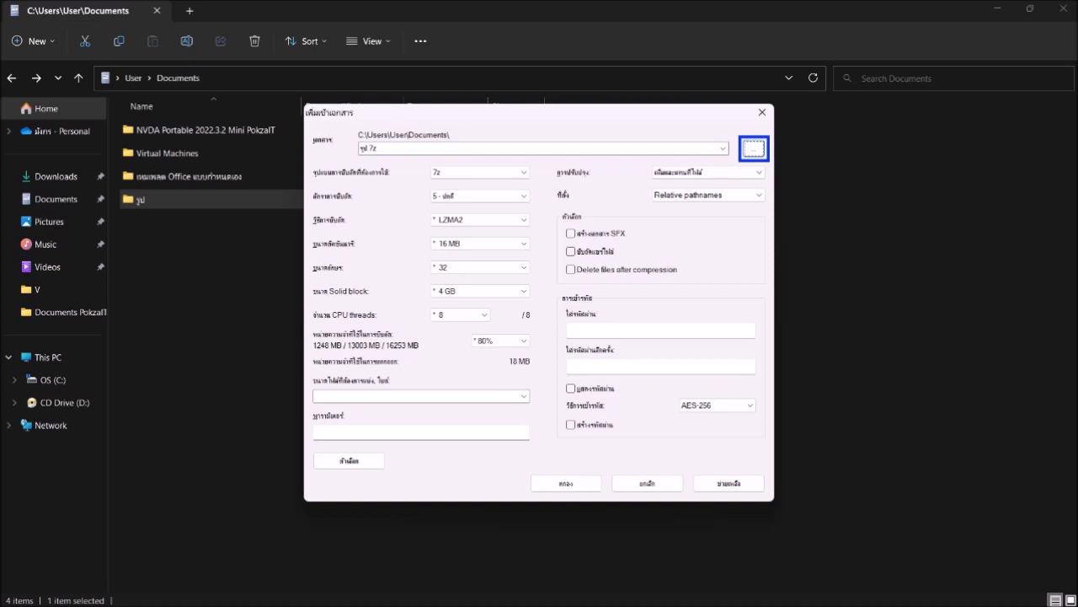
key("Tab")
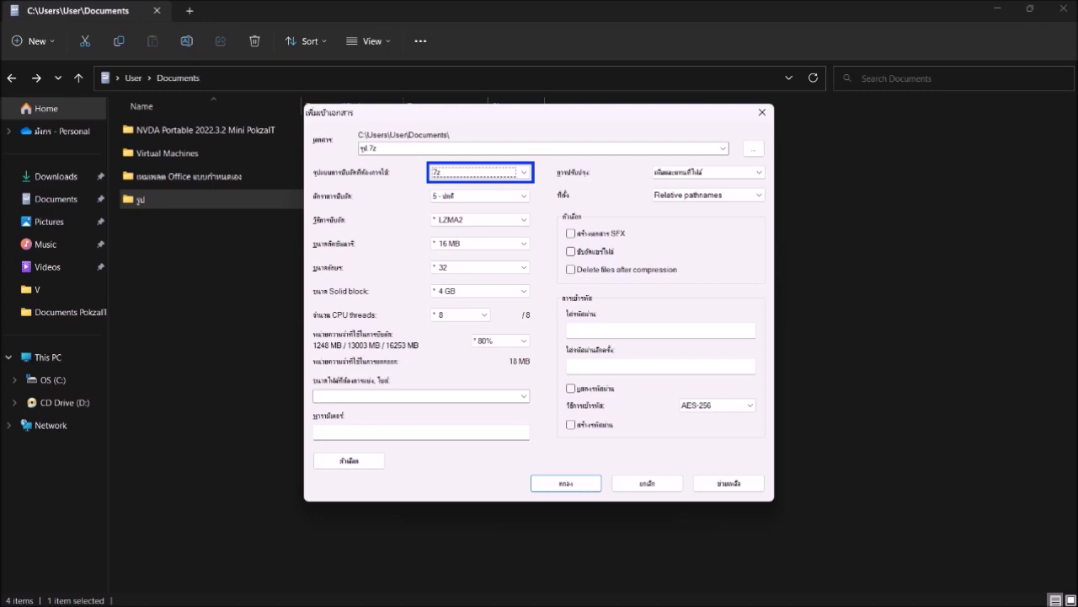
key("Tab")
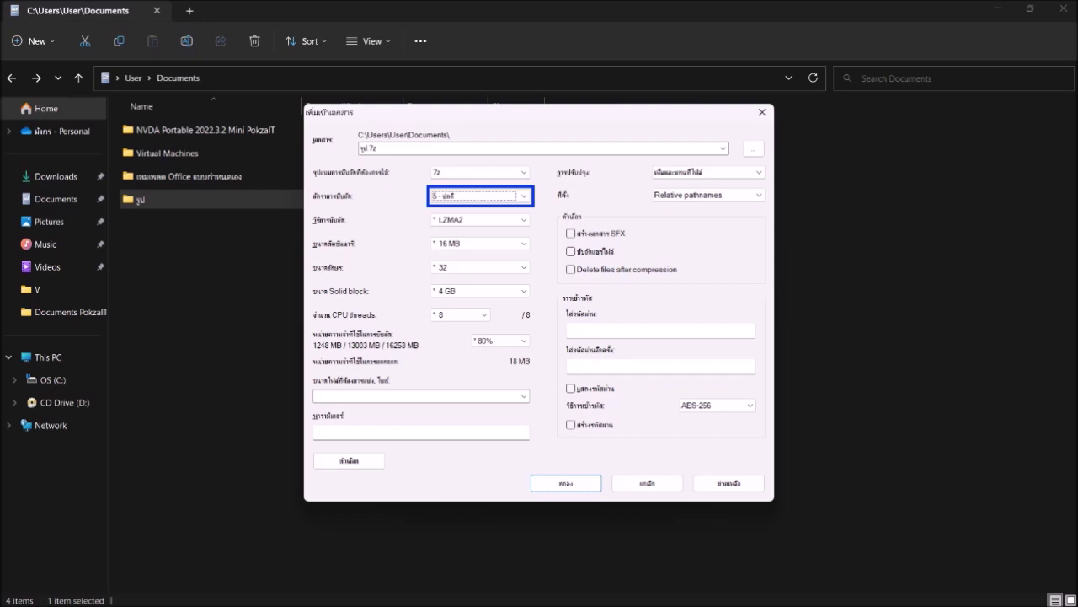
key("Down")
key("Down")
key("Tab")
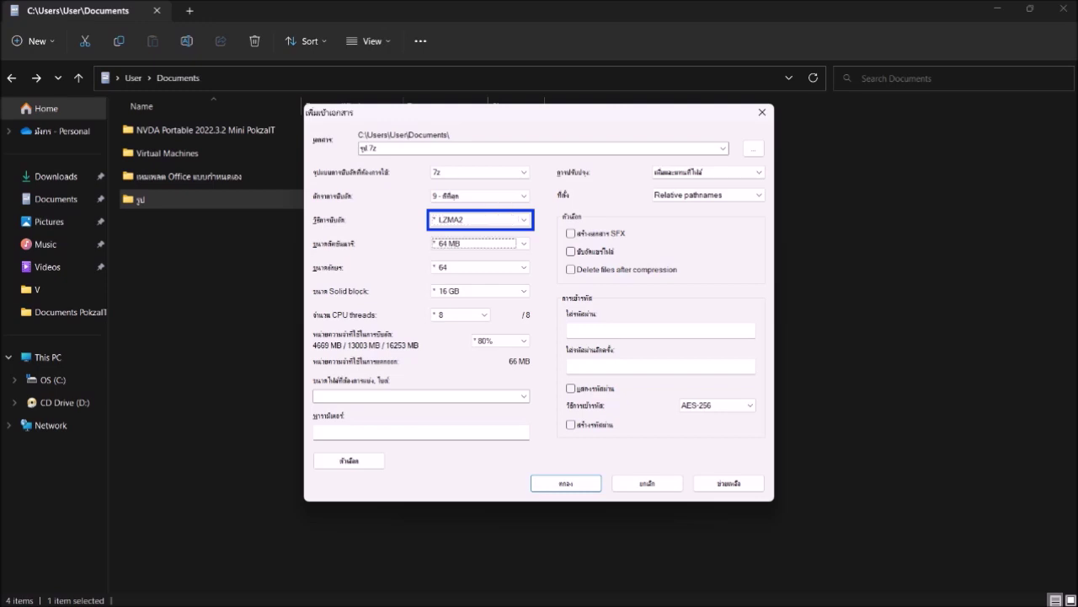
key("Tab")
key("Tab")
key("Tab")
key("Tab")
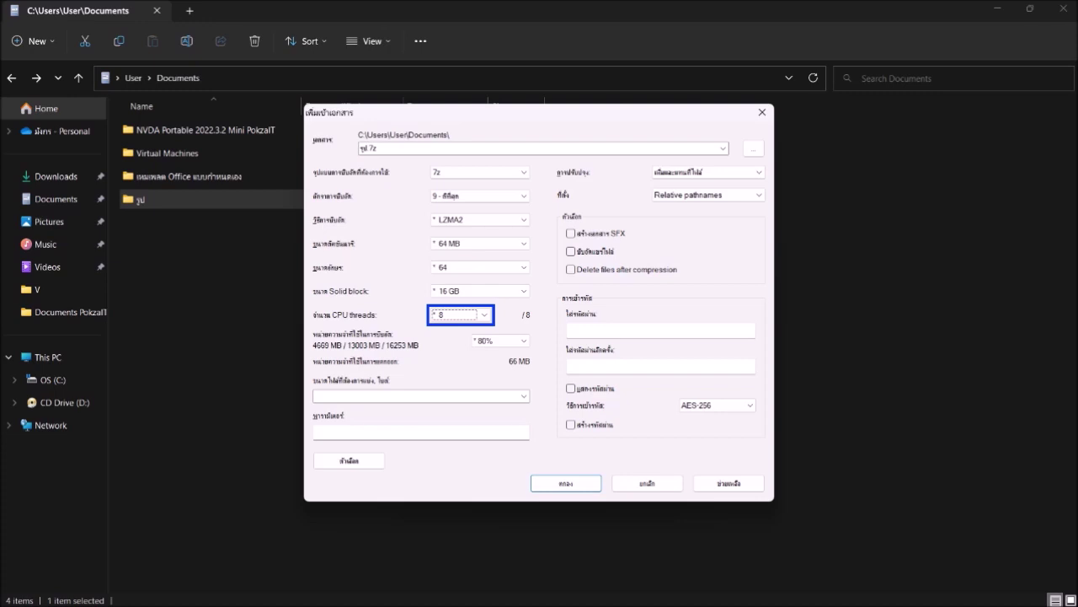
Move past memory usage, split size, parameters and path mode to the password entry.
key("Tab")
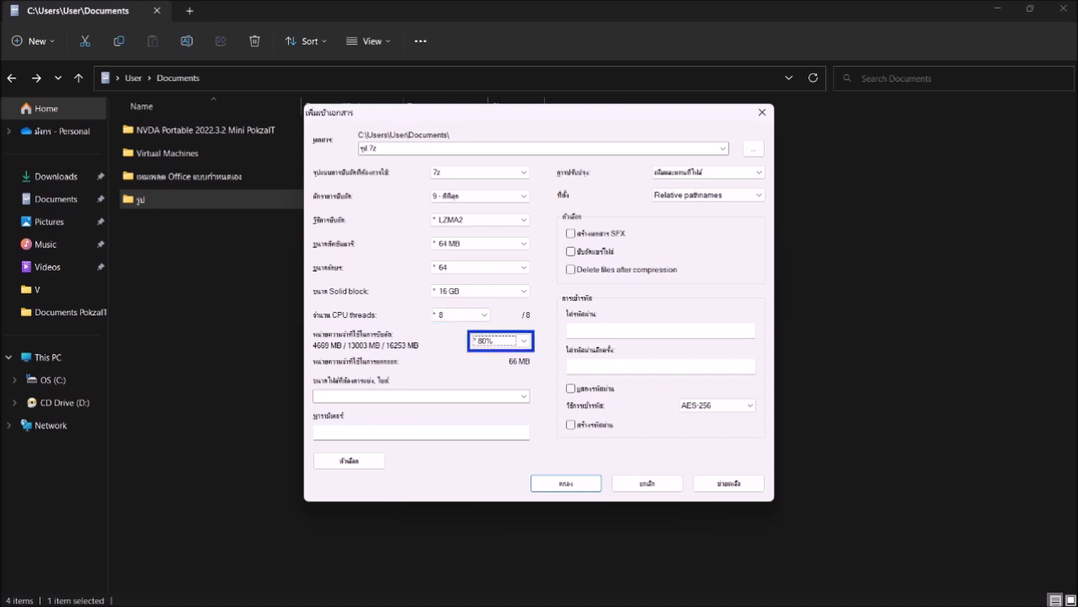
key("Tab")
key("Tab")
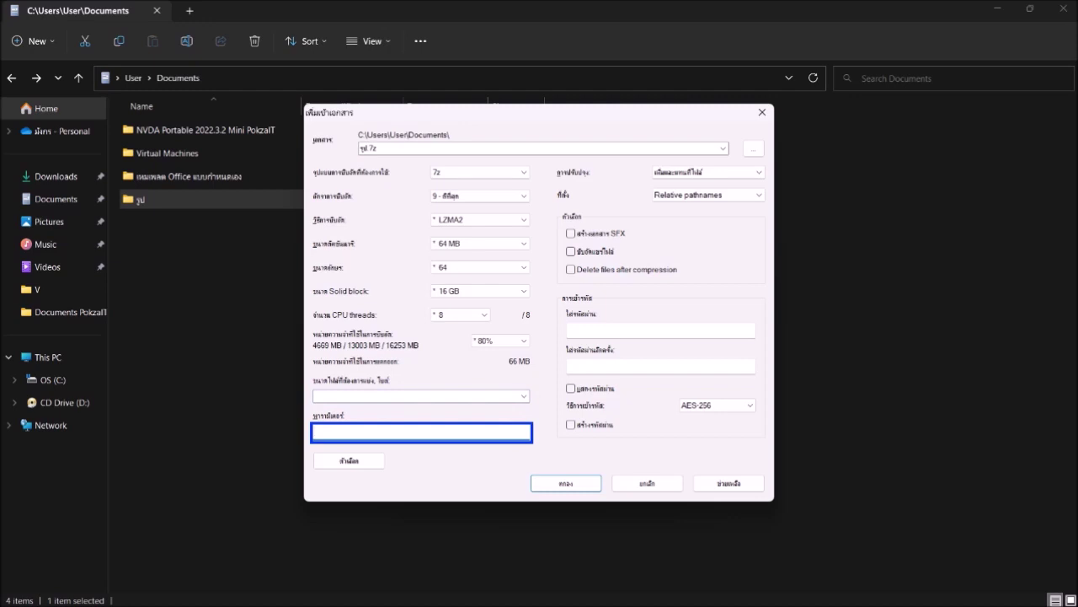
key("Tab")
key("Tab")
key("Tab")
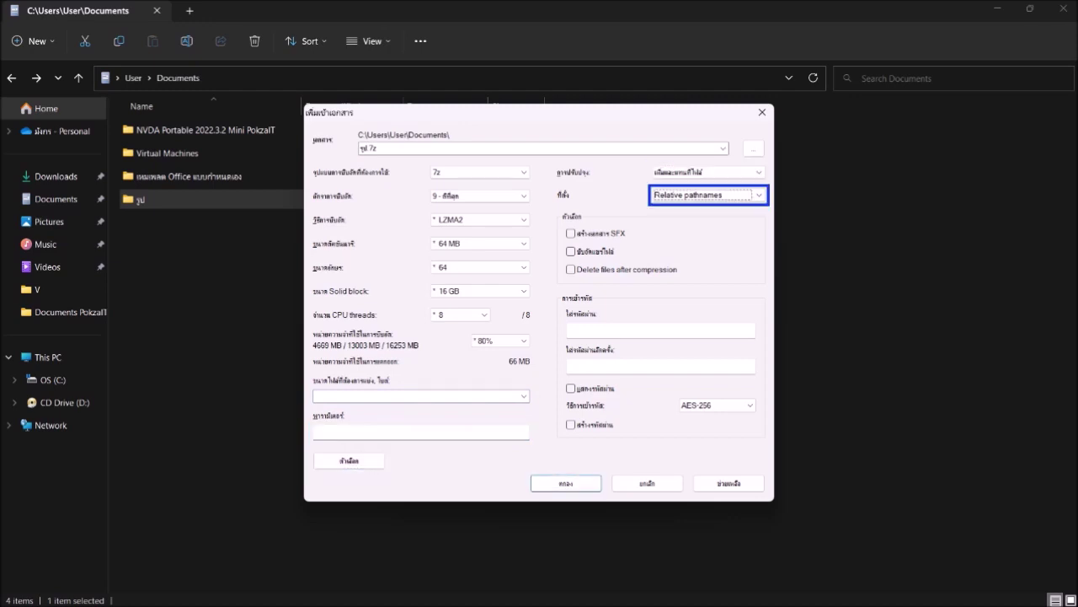
key("Tab")
key("Tab")
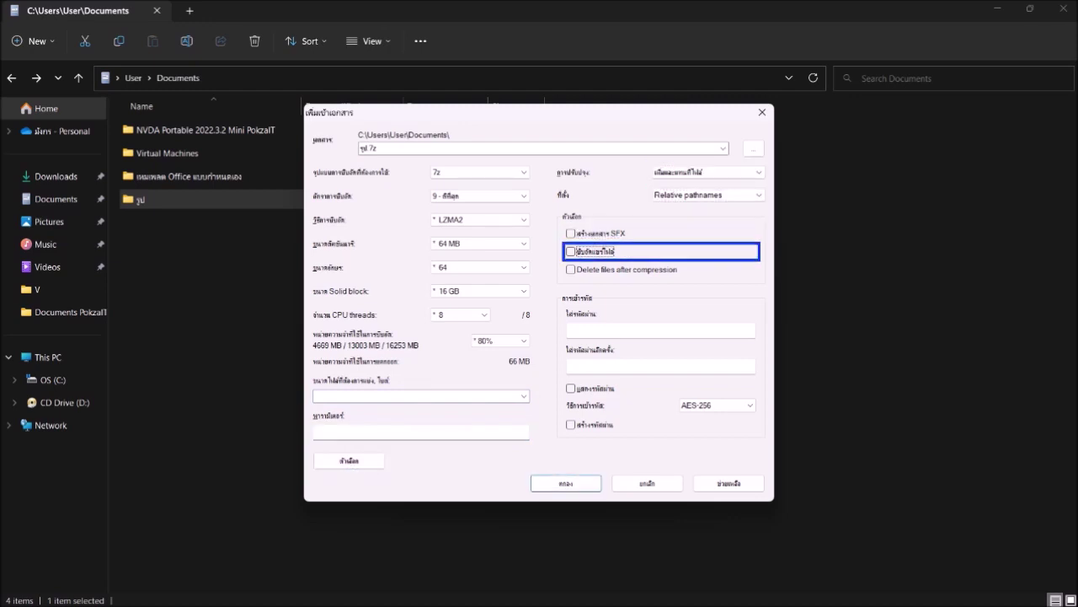
key("Tab")
key("Tab")
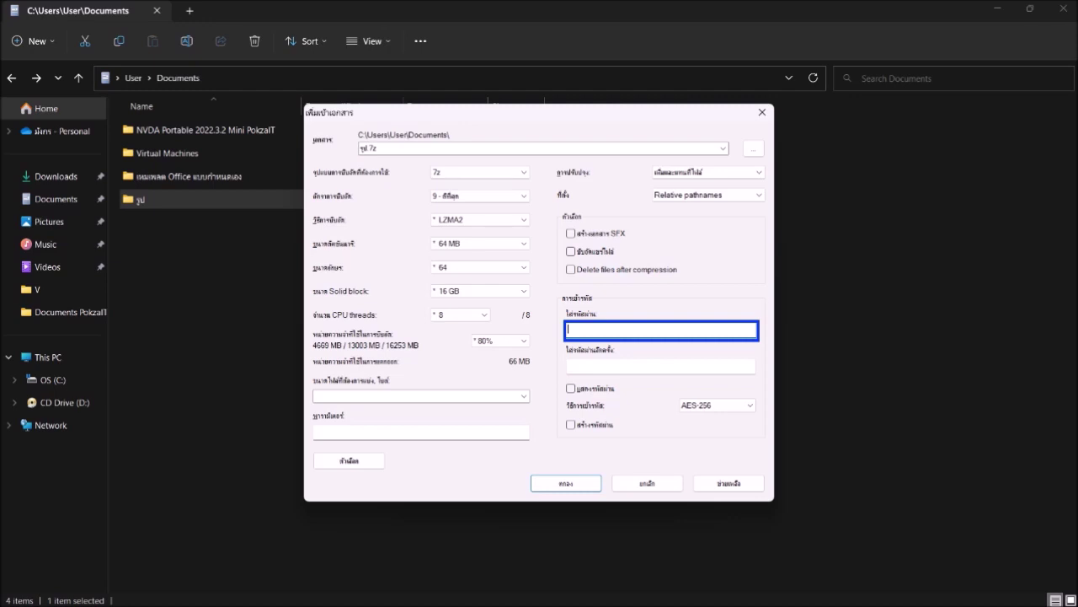
Enter the archive password and repeat it in the Reenter password field.
type("**********")
left_click(590, 365)
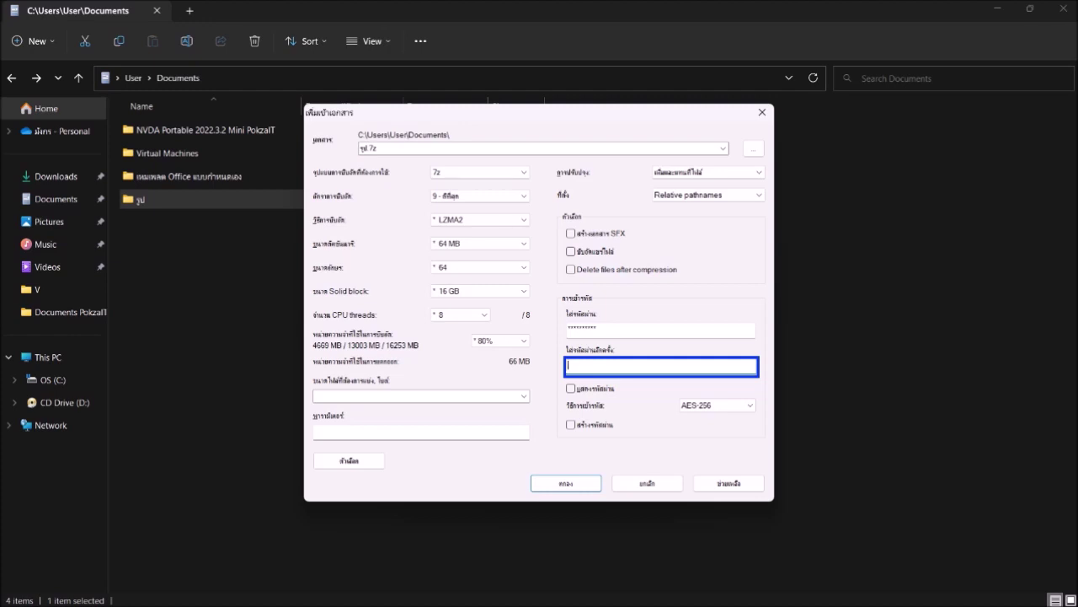
type("**********")
key("Tab")
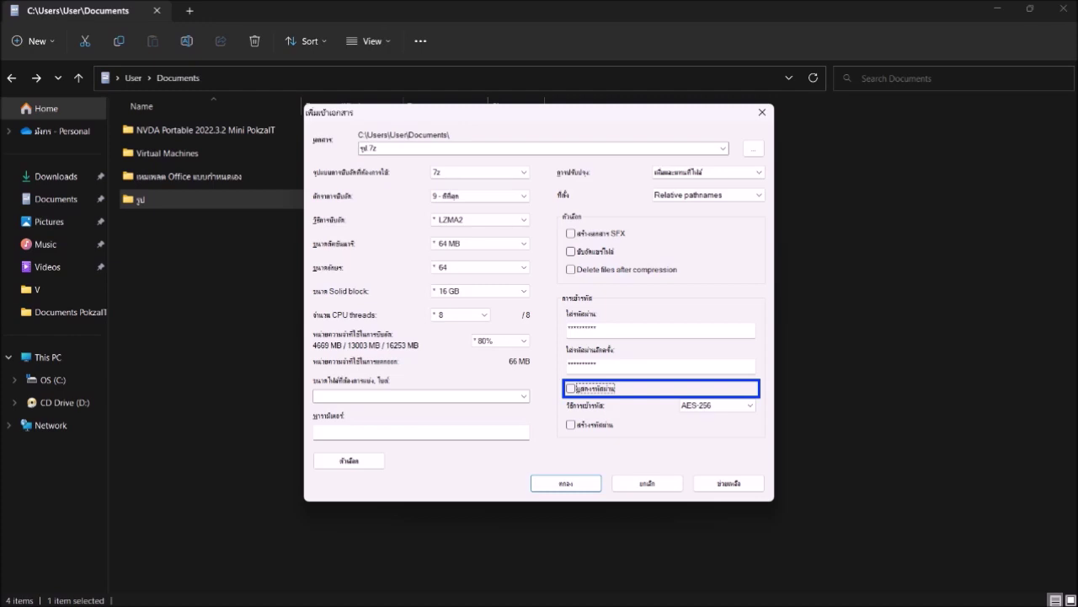
key("Tab")
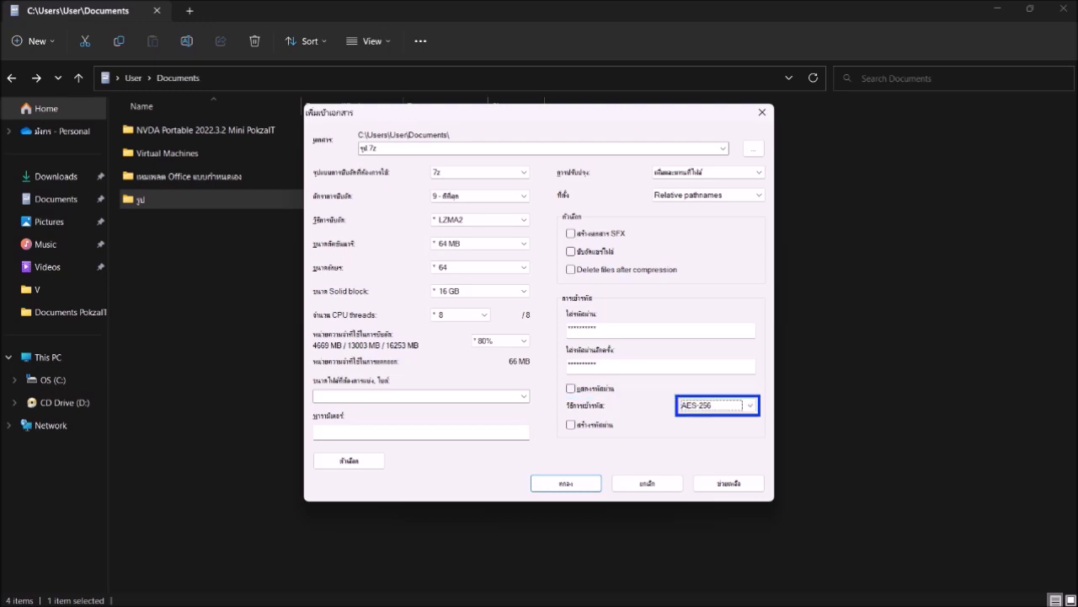
key("Tab")
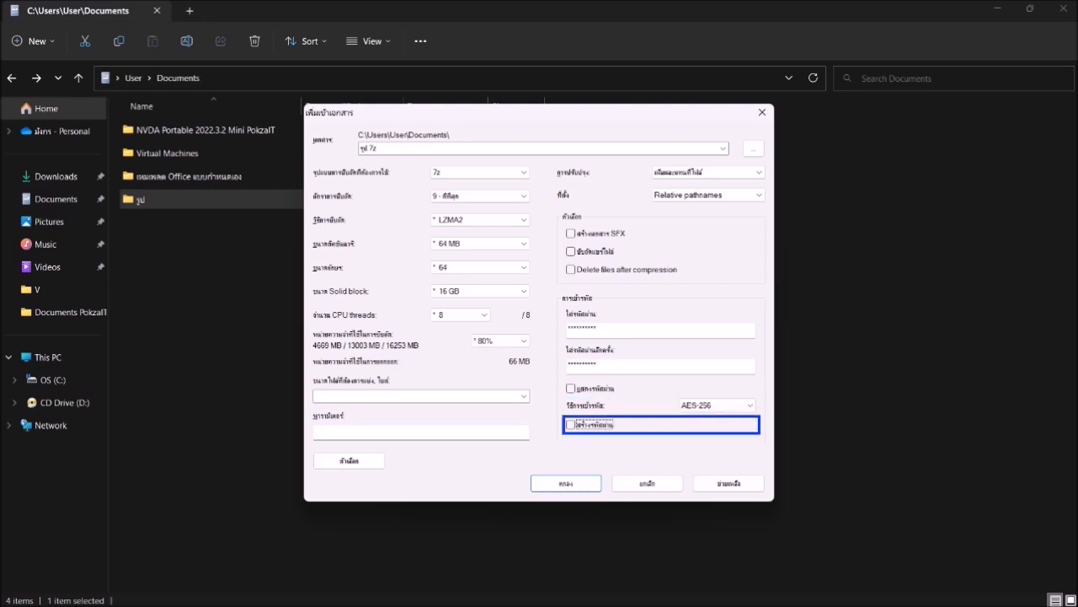
key("Tab")
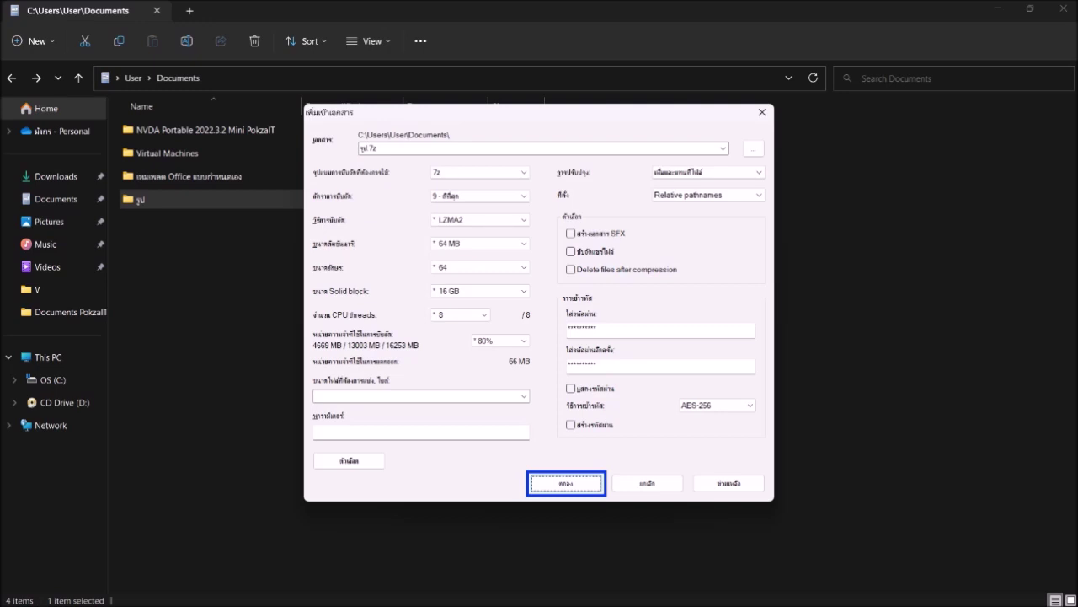
Create the encrypted รูป.7z archive and select it in Documents.
key("Return")
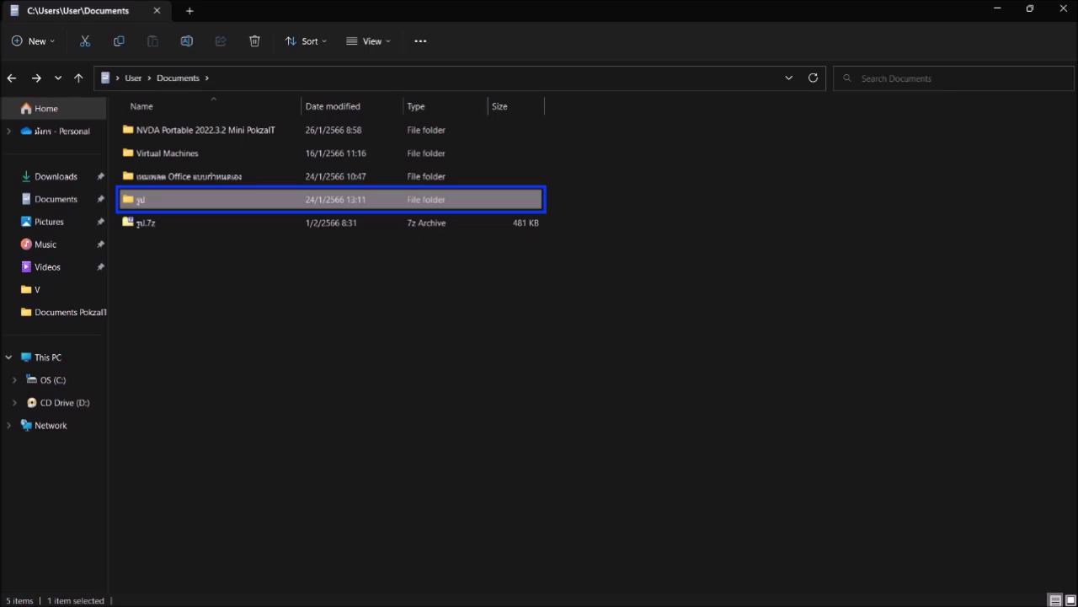
key("Down")
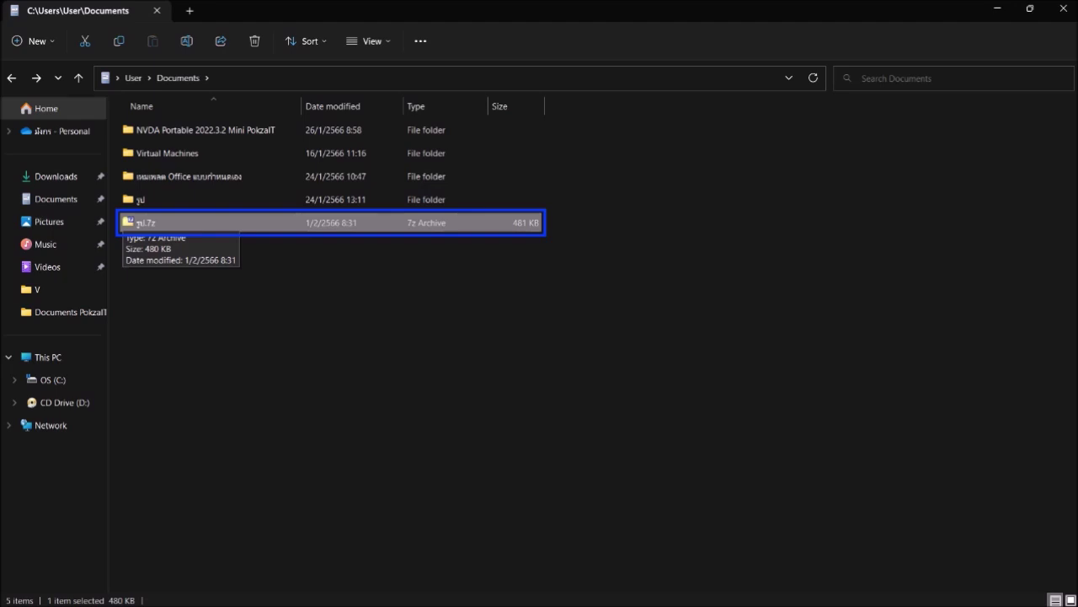
Open รูป.7z in 7-Zip File Manager and browse the three jpg images in its รูป folder.
key("Return")
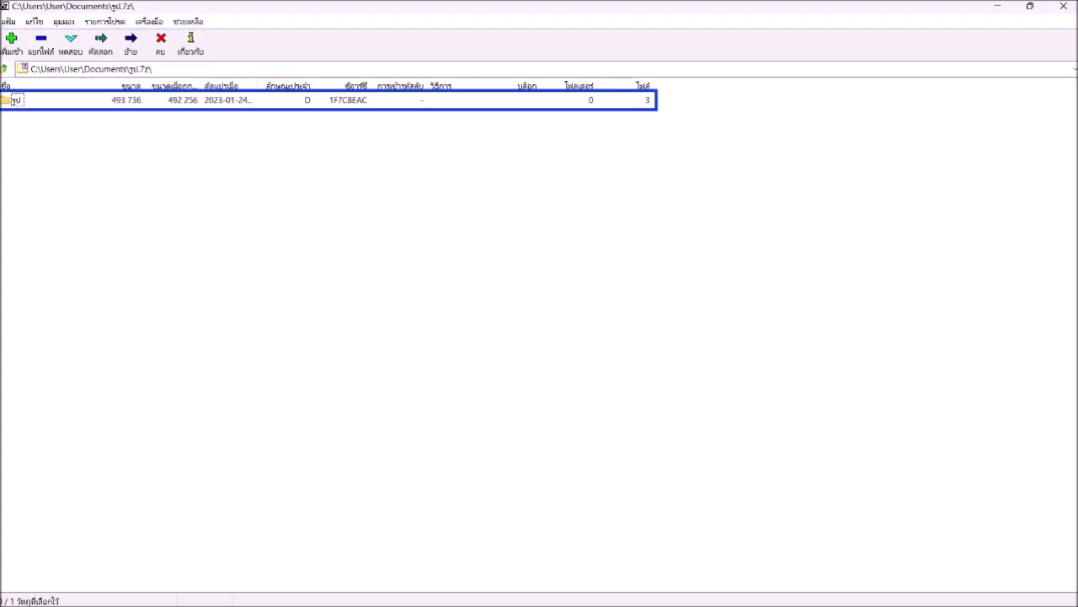
left_click(16, 100)
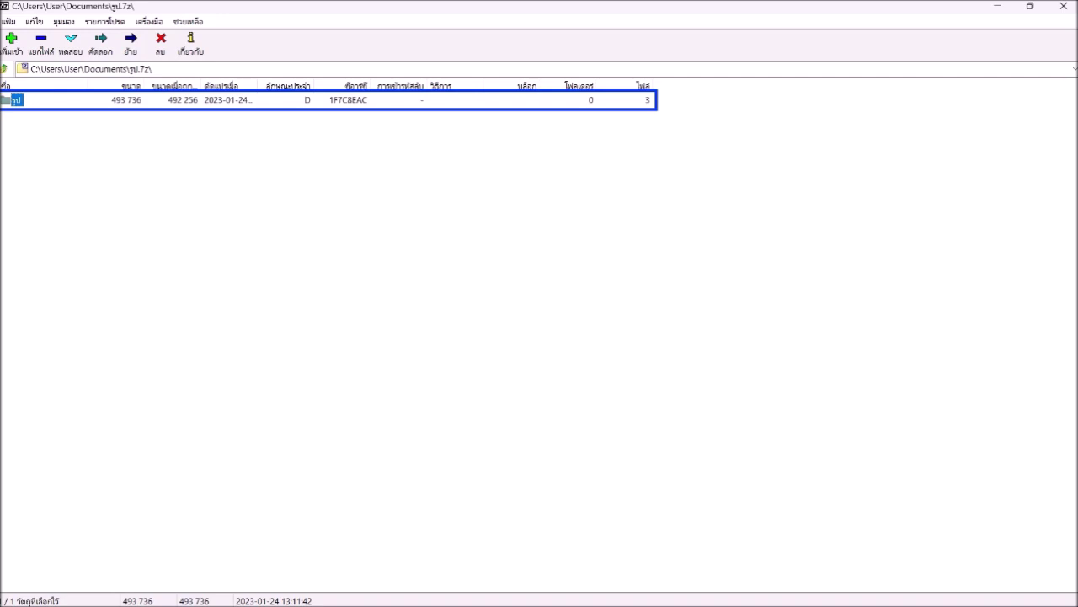
key("Return")
key("Down")
key("Down")
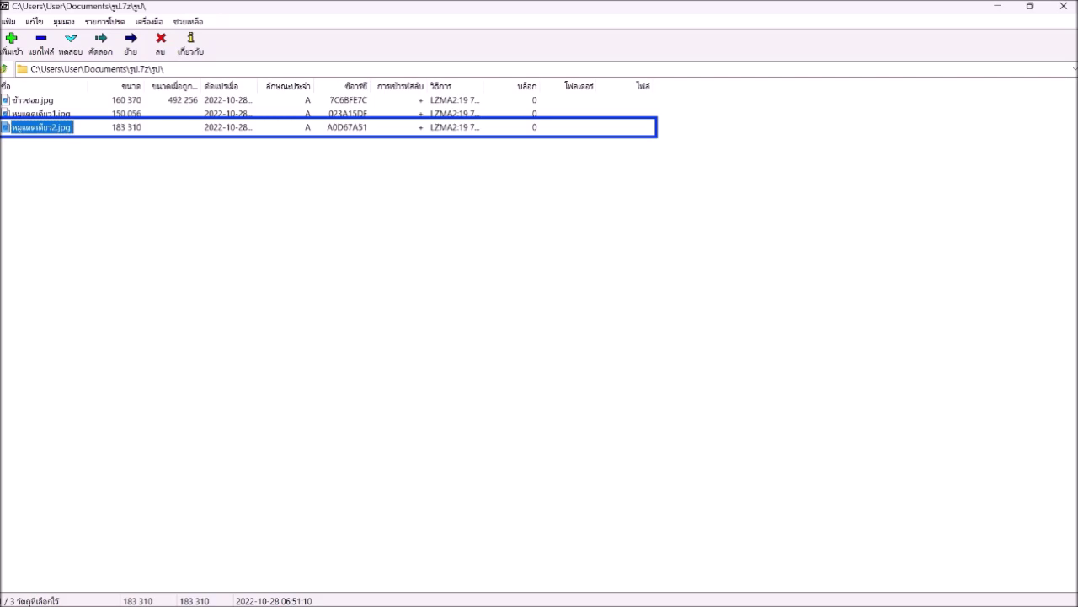
Close 7-Zip File Manager with Alt+F4 to return to Documents.
key("alt+F4")
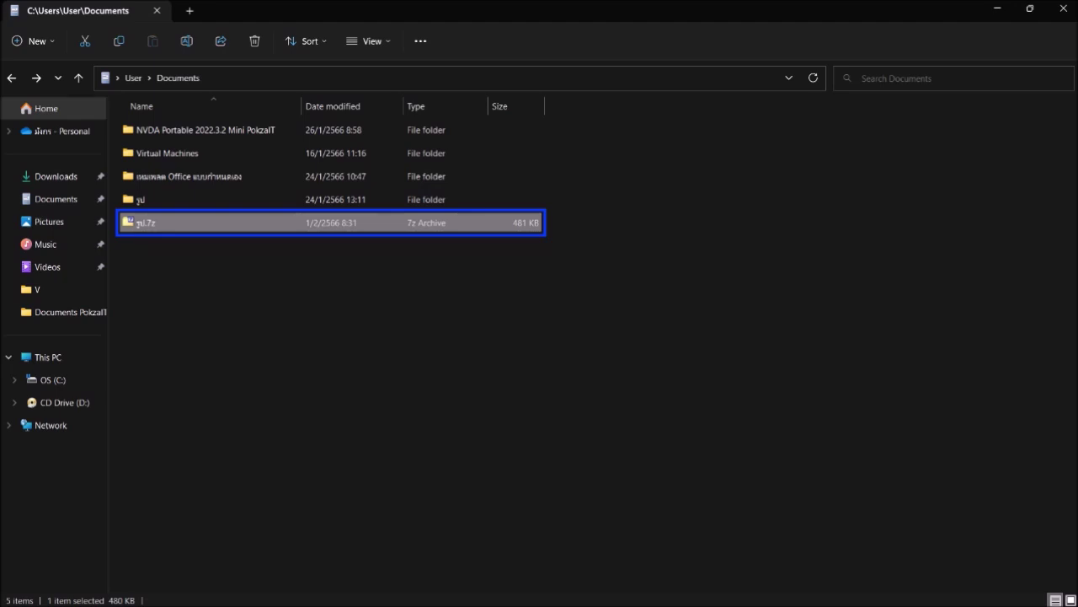
Run 7-Zip's Extract Here on รูป.7z from its shortcut menu.
key("shift+F10")
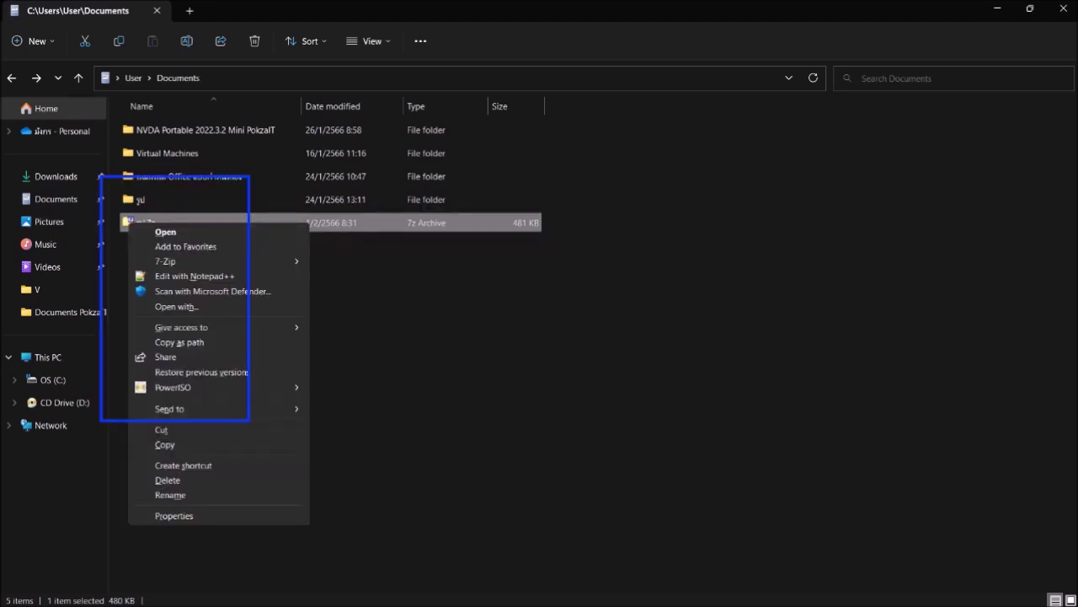
key("Down")
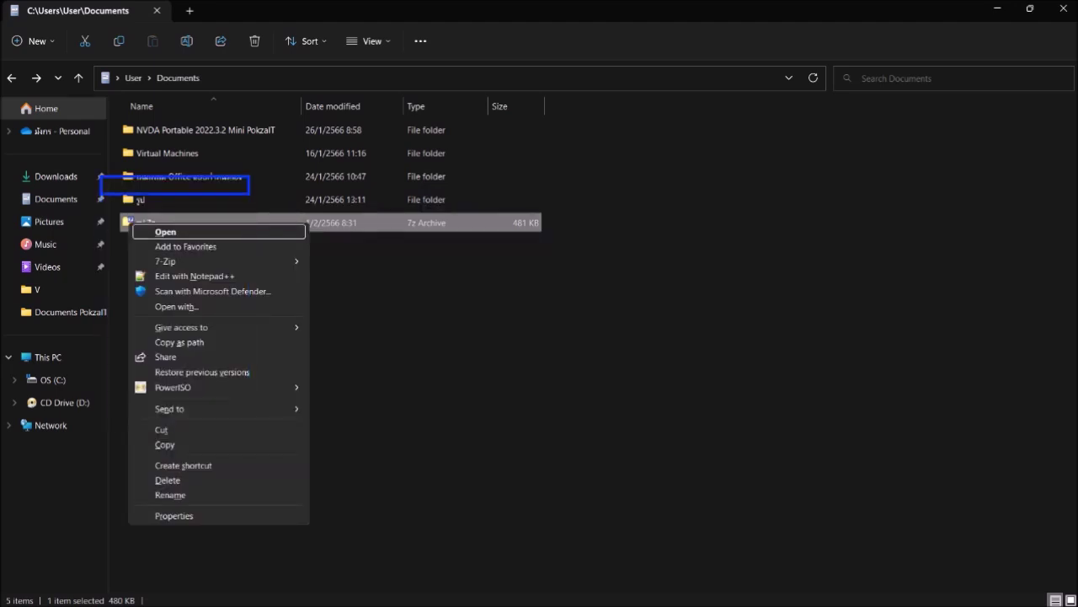
key("Down")
key("Down")
key("Down")
key("Up")
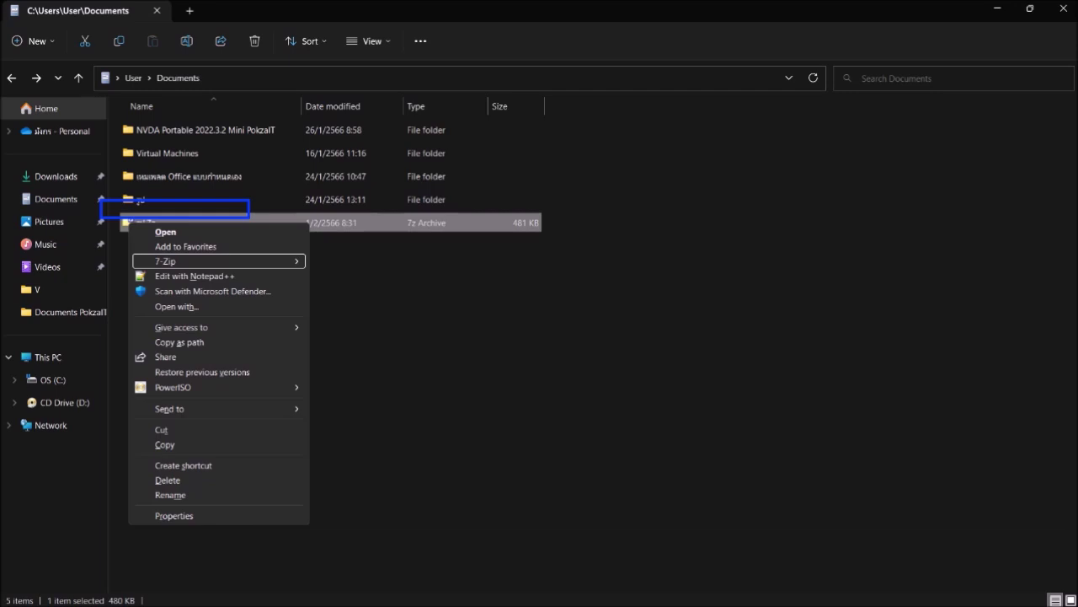
key("Right")
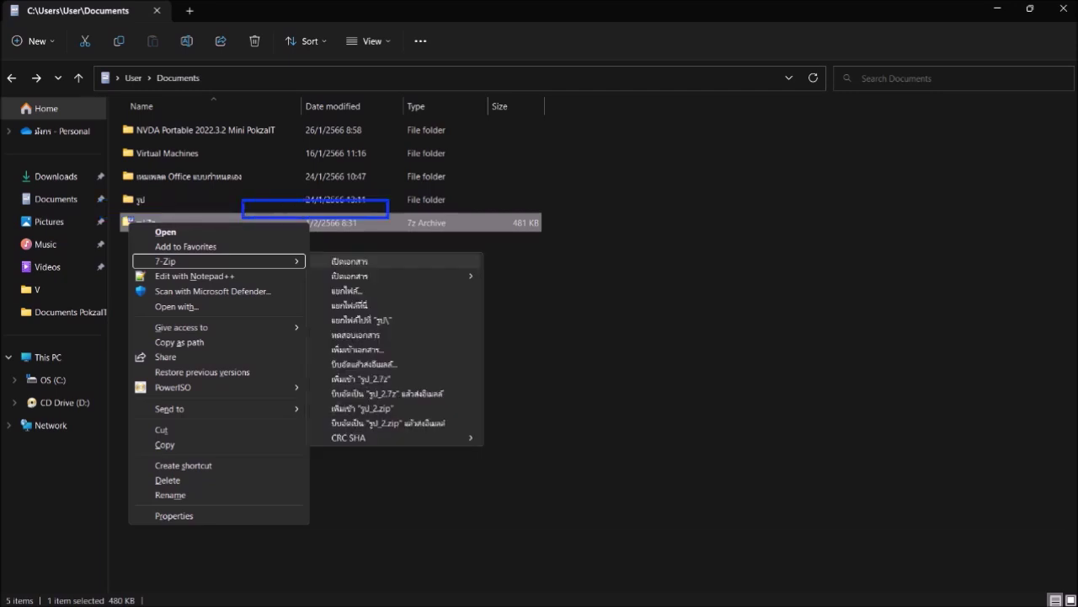
key("Down")
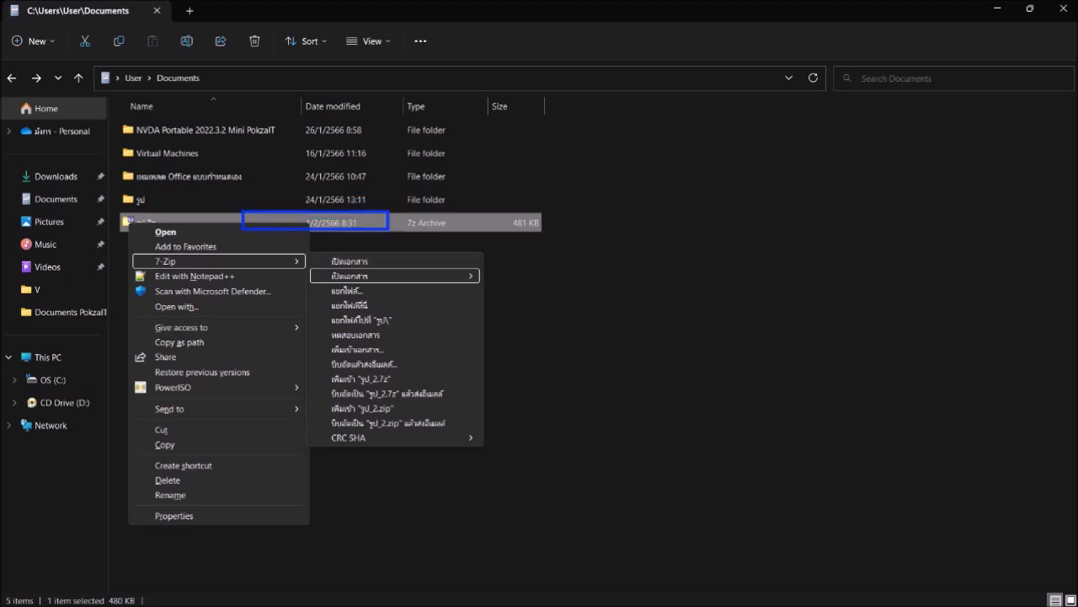
key("Down")
key("Down")
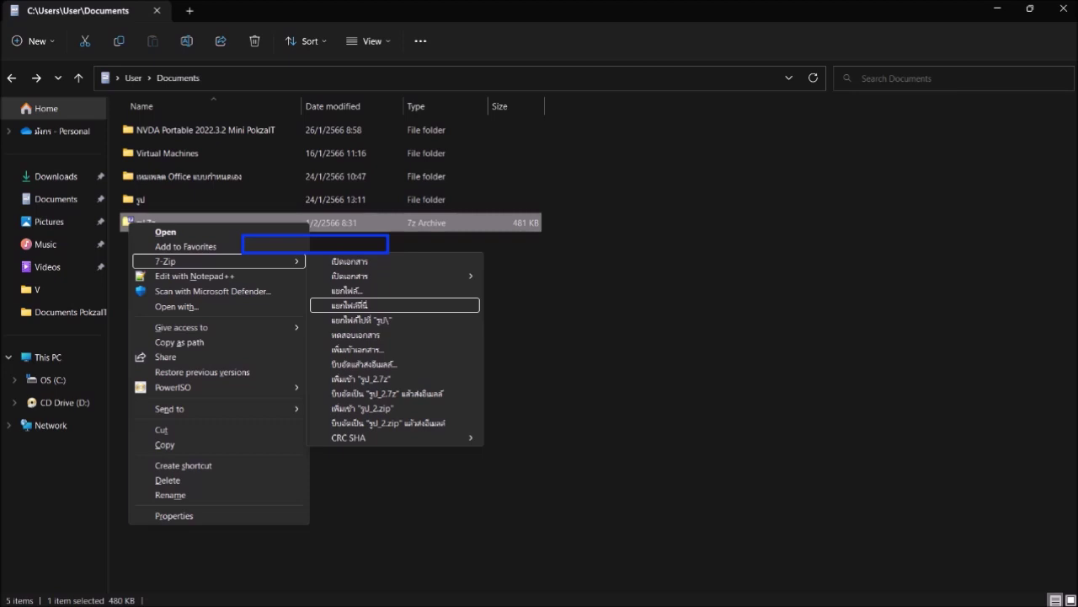
key("Return")
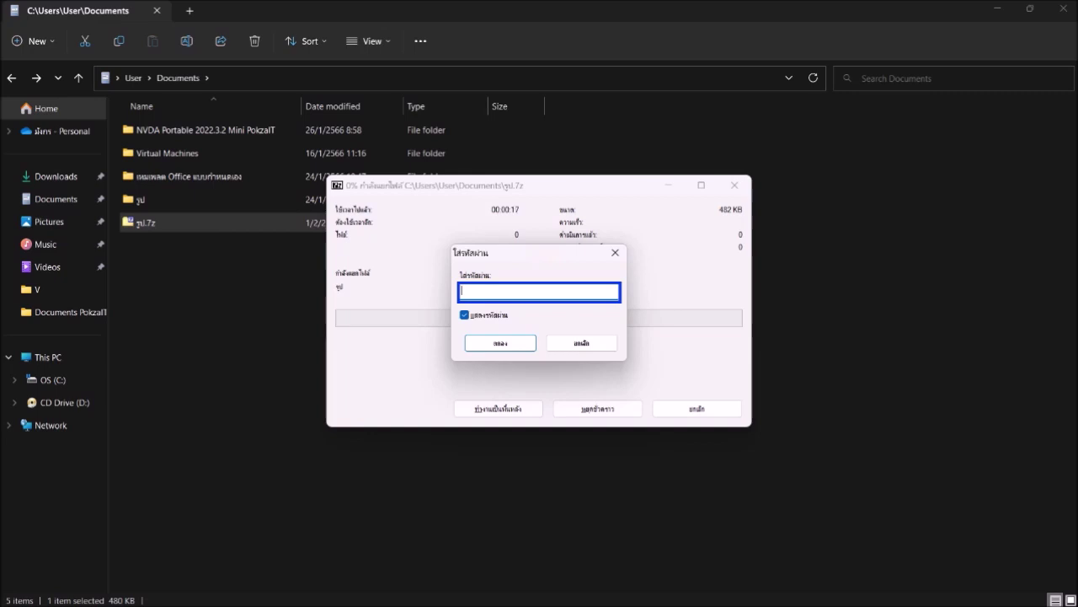
Enter the archive's correct password and confirm it to run the extraction.
key("Tab")
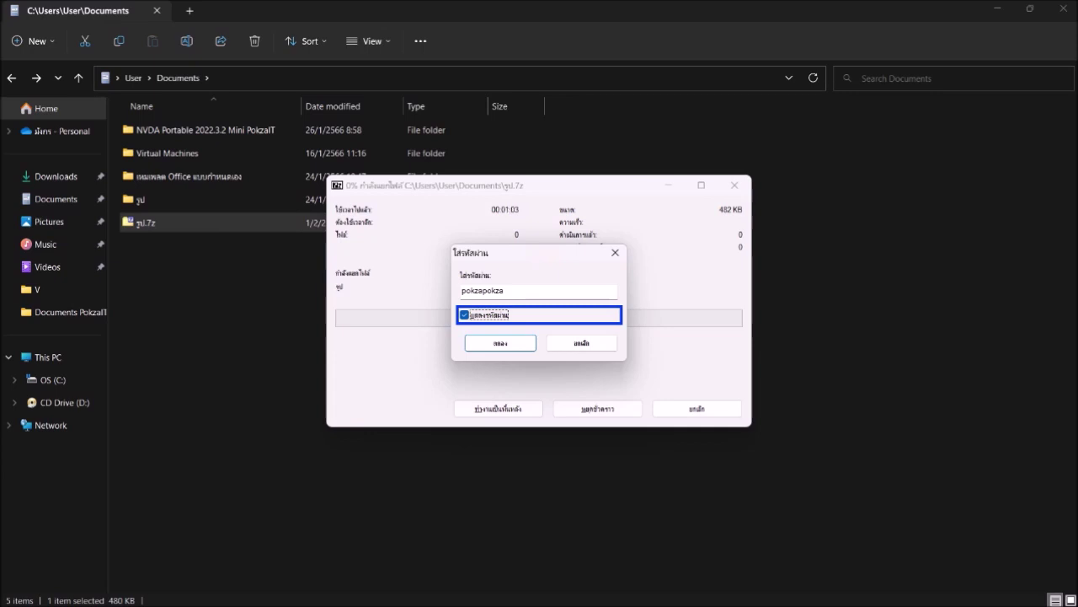
key("Tab")
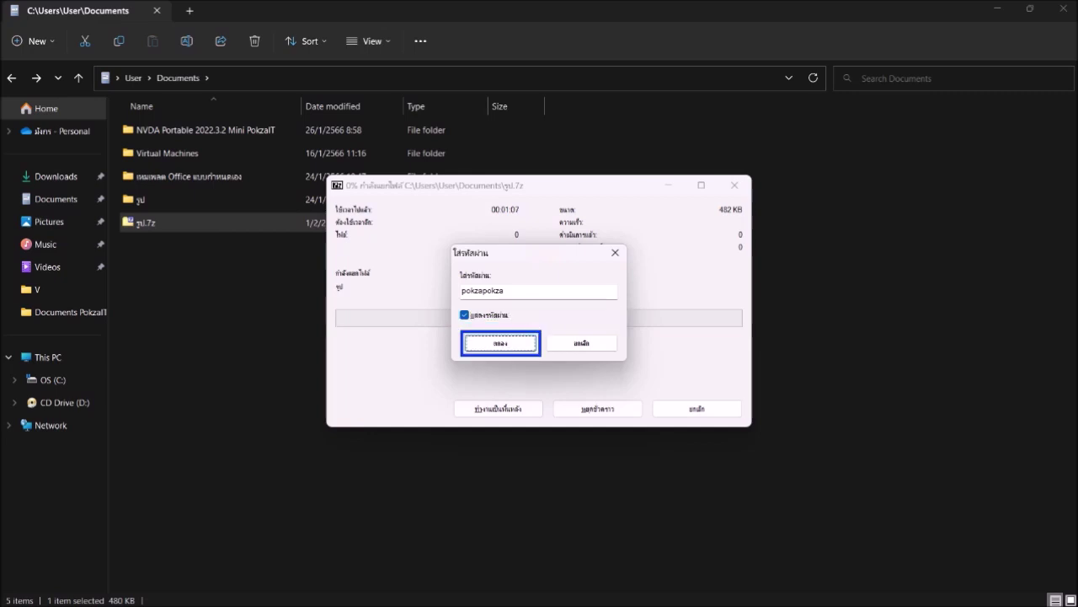
key("Return")
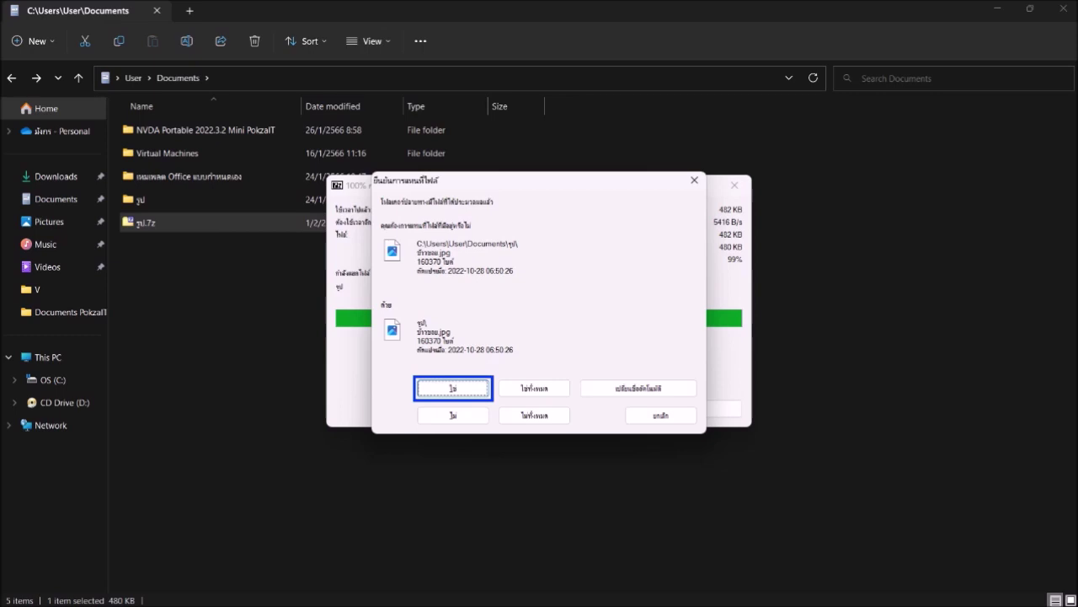
Choose Yes to All (ใช่ทั้งหมด) to overwrite every existing file in รูป.
key("Tab")
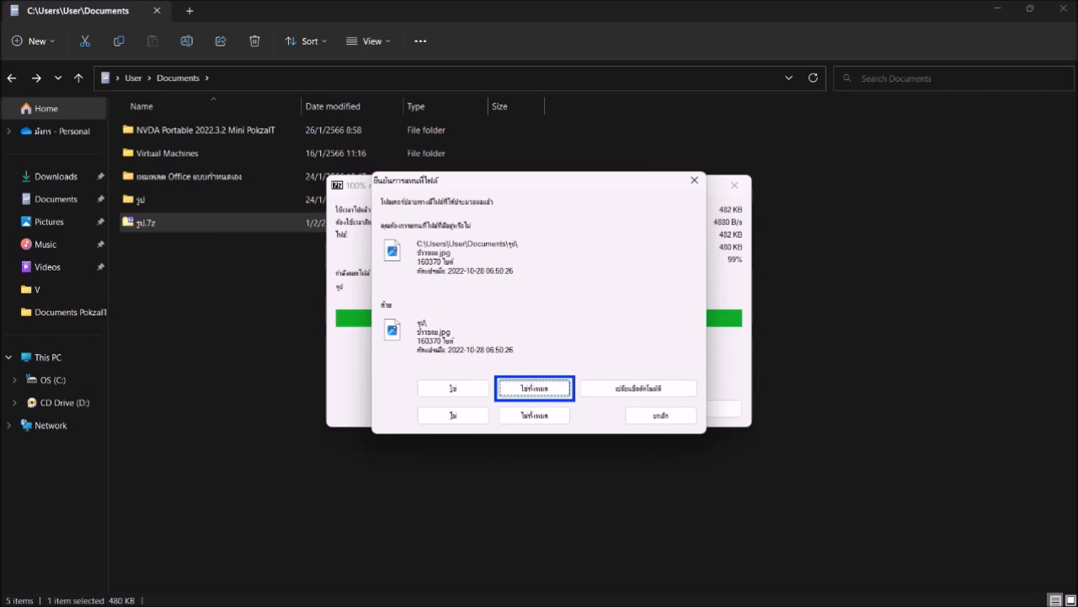
key("Return")
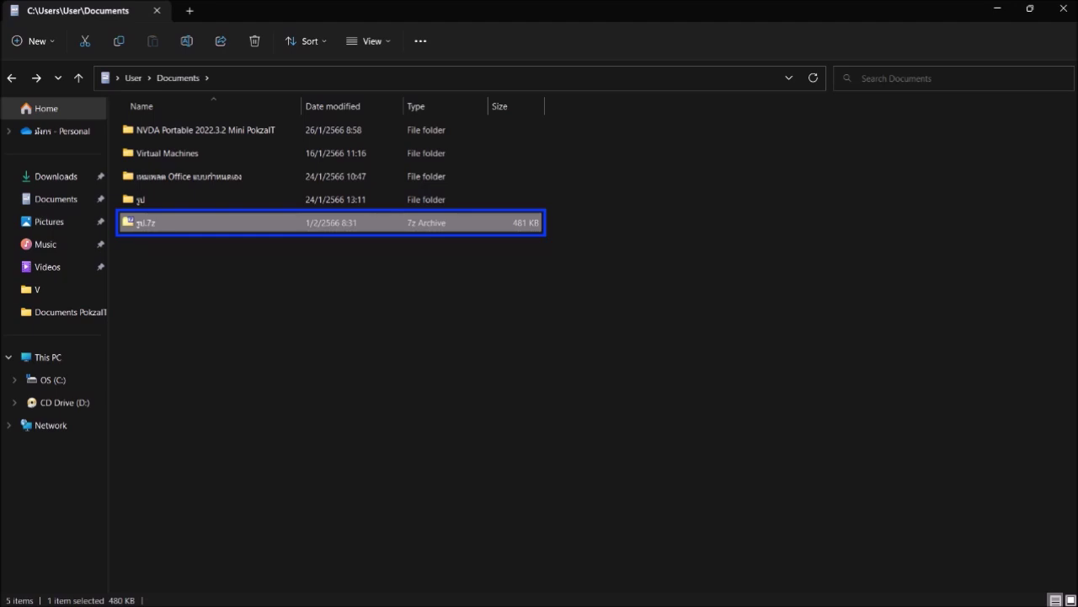
Start 7-Zip's Extract Here on รูป.7z from its context menu.
key("shift+F10")
key("Down")
key("Down")
key("Down")
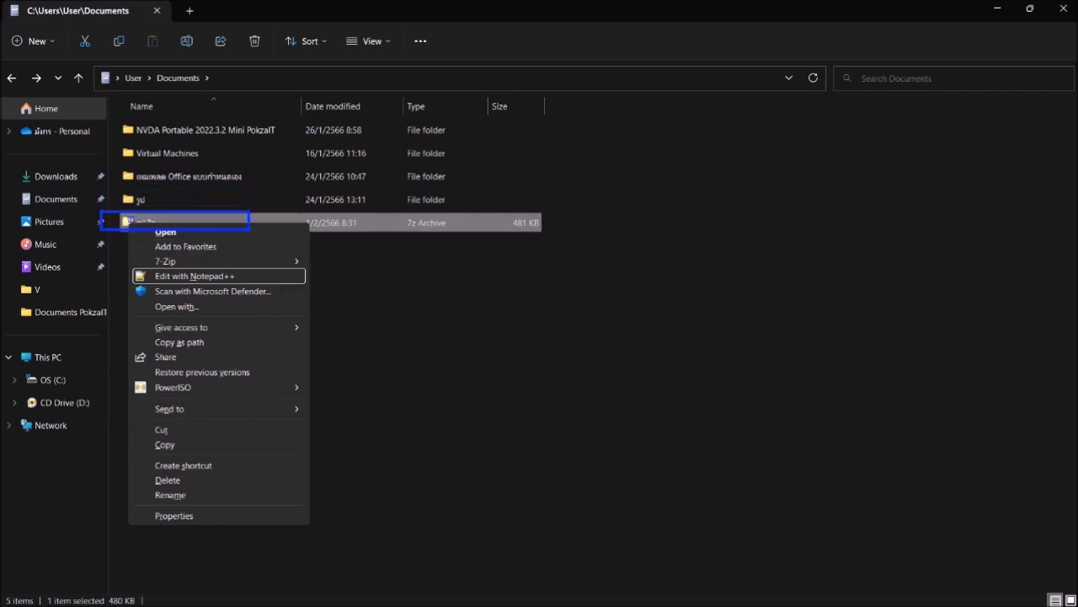
key("Up")
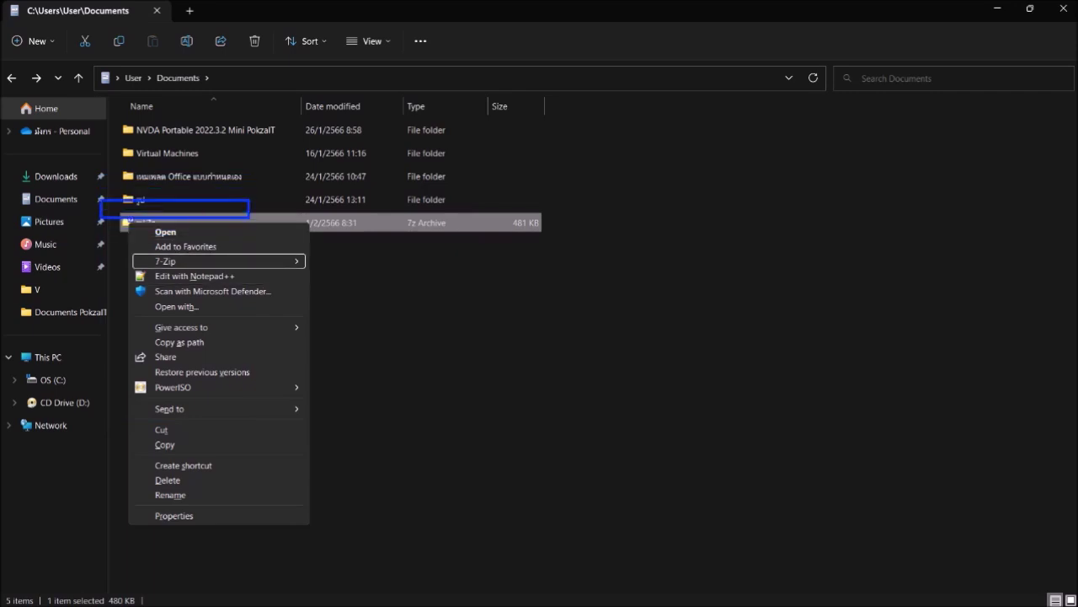
key("Right")
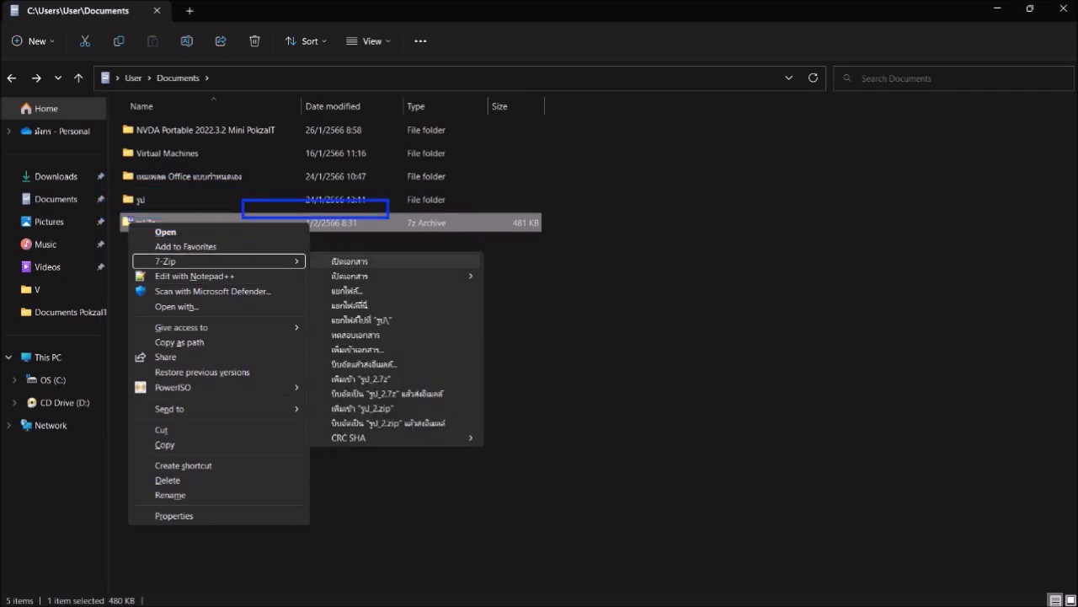
key("Down")
key("Down")
key("Down")
key("Return")
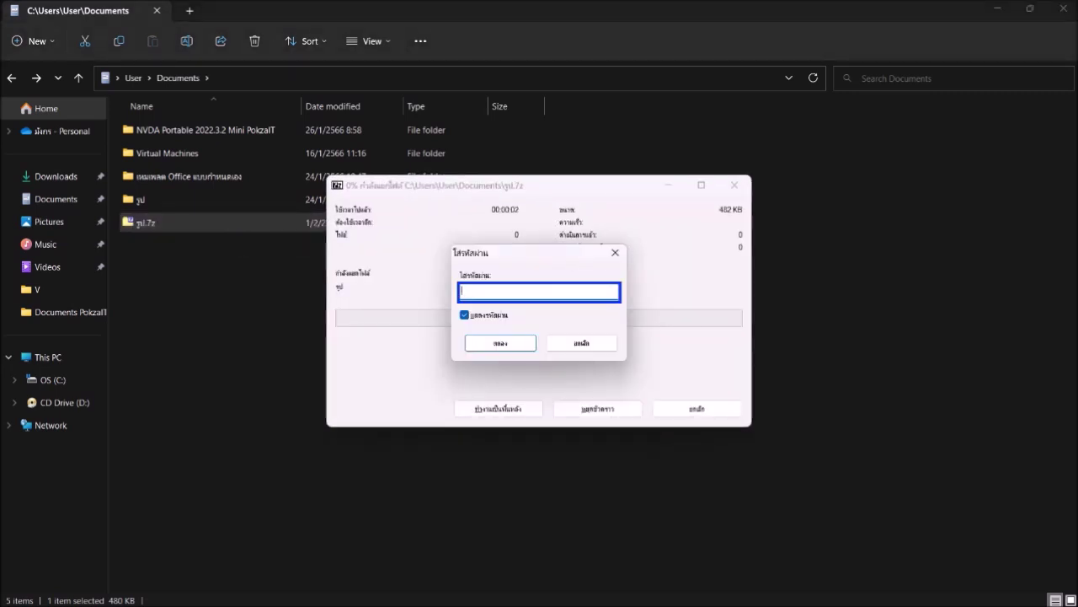
type("ppp")
key("Tab")
key("Tab")
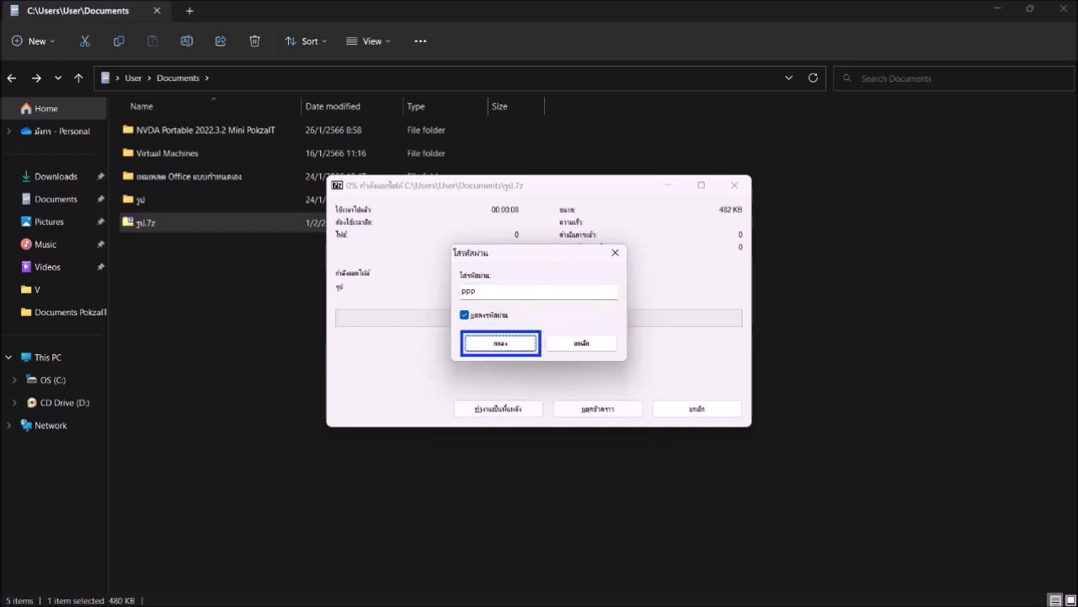
key("Return")
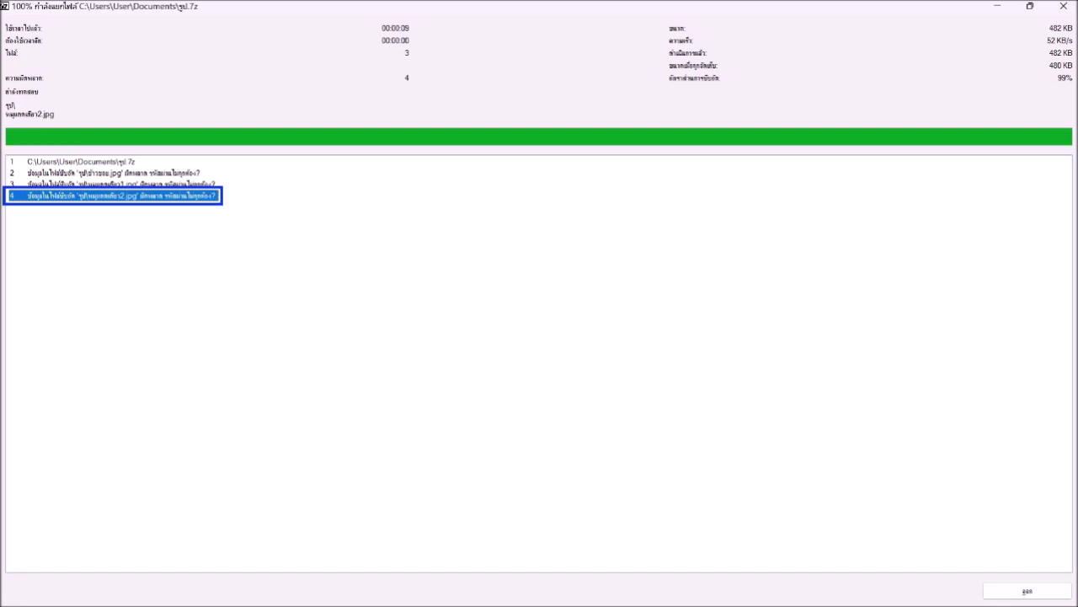
Close the report listing 3 data errors in the encrypted jpg files.
key("Tab")
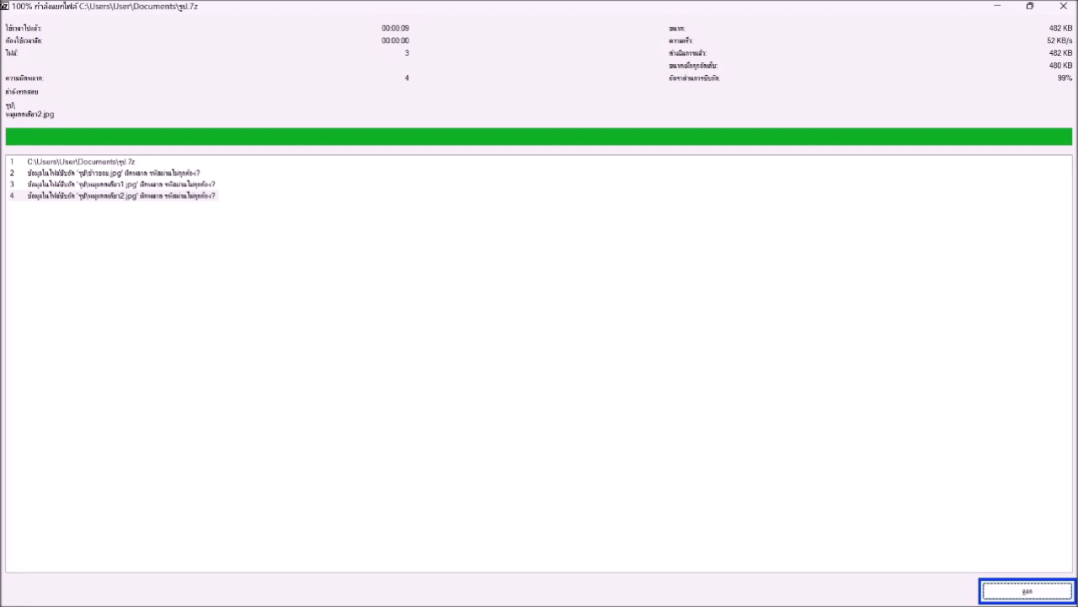
key("Return")
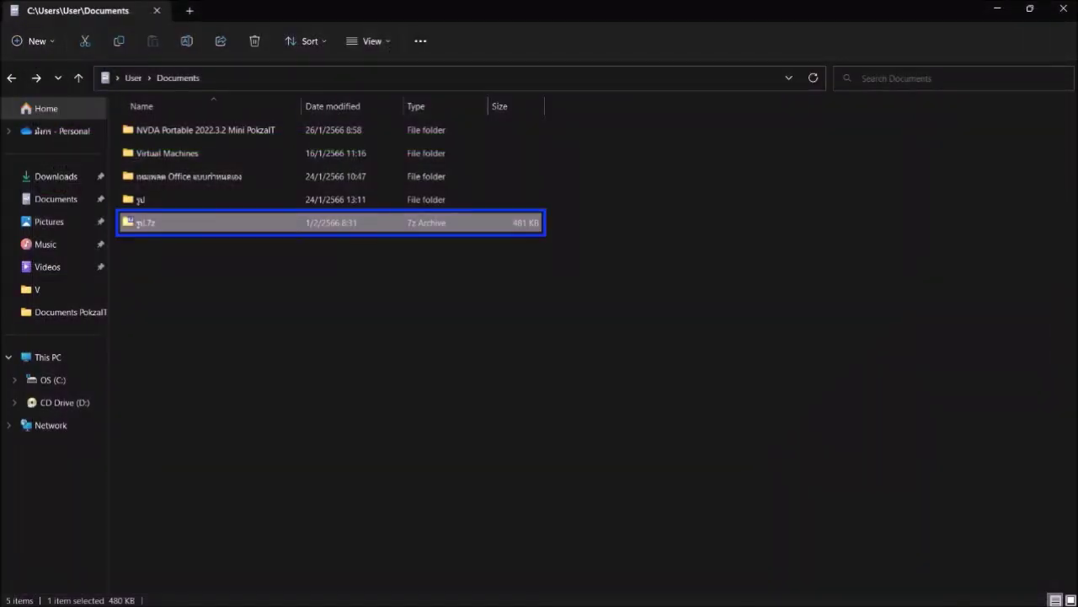